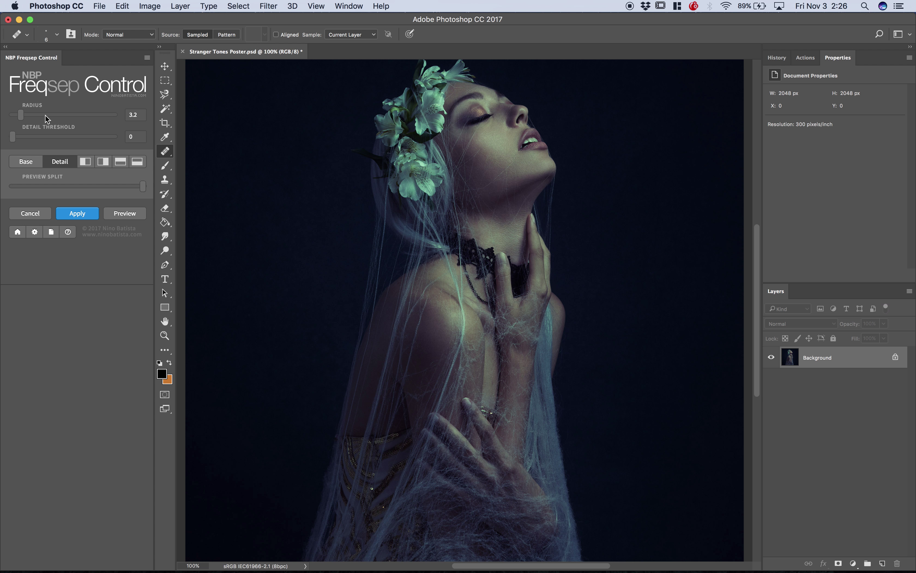
Set the Freqsep radius to 6.7 and compare the base, detail and vertically split previews of the portrait
left_click_drag(24, 119, 31, 120)
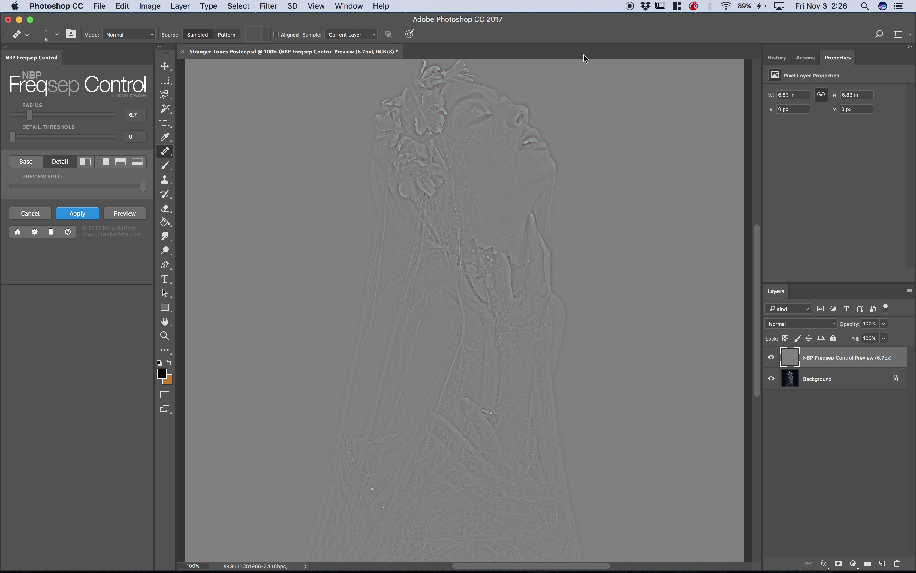
left_click(23, 163)
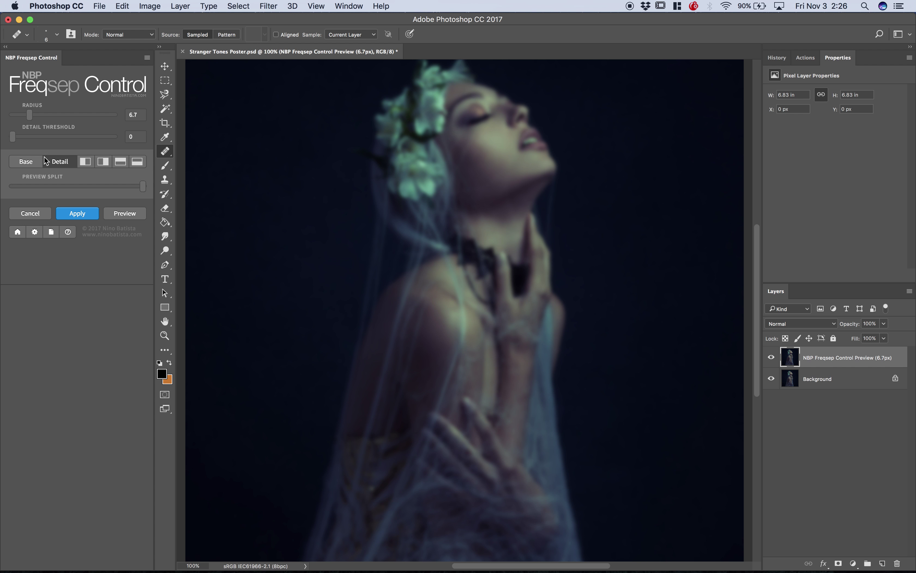
left_click(66, 161)
left_click_drag(143, 186, 88, 188)
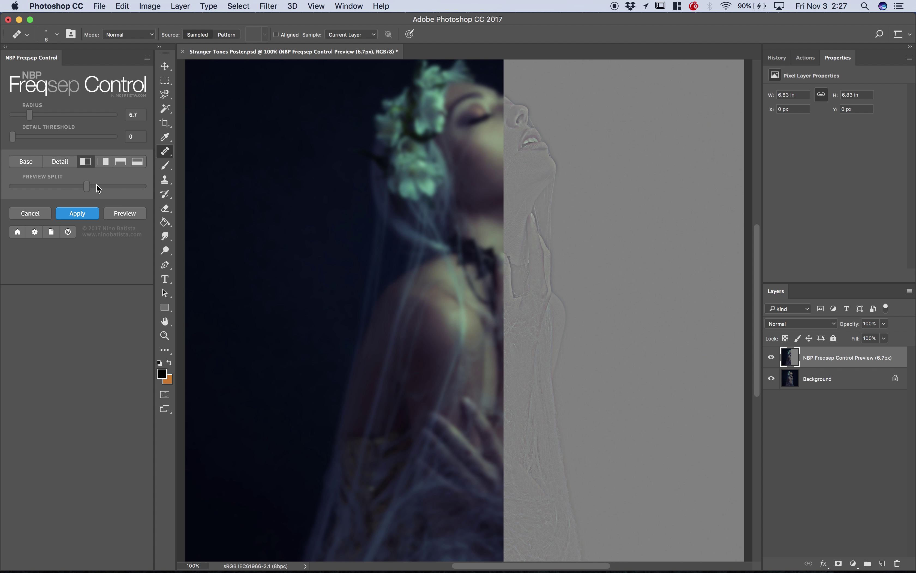
Show the detail preview close up on the face and reduce the radius to 0.9
left_click(59, 161)
key("super+plus")
key("super+plus")
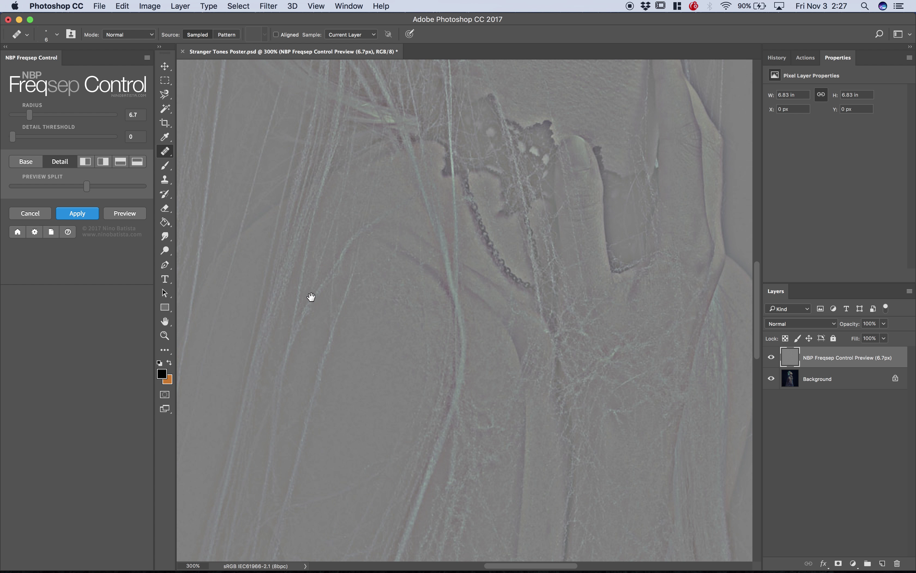
left_click_drag(421, 230, 477, 307)
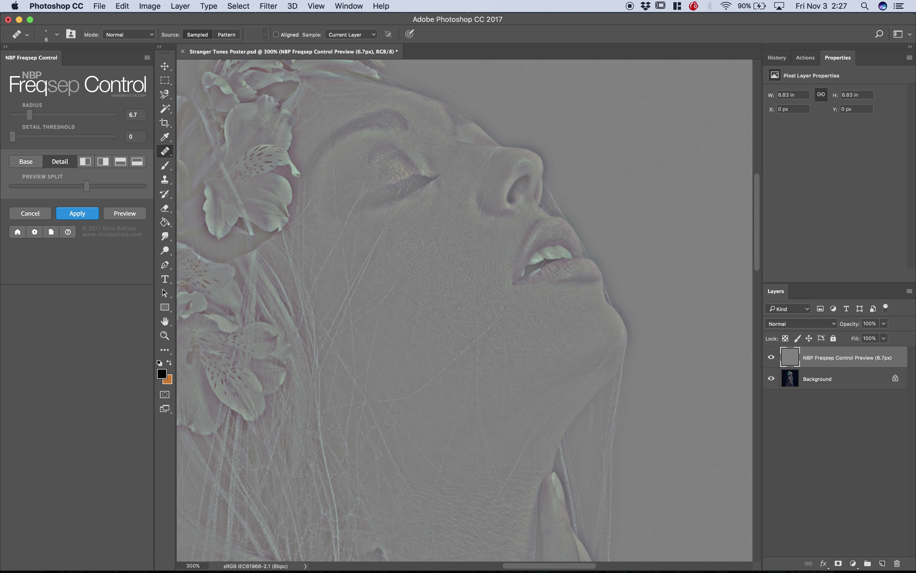
left_click_drag(29, 115, 18, 119)
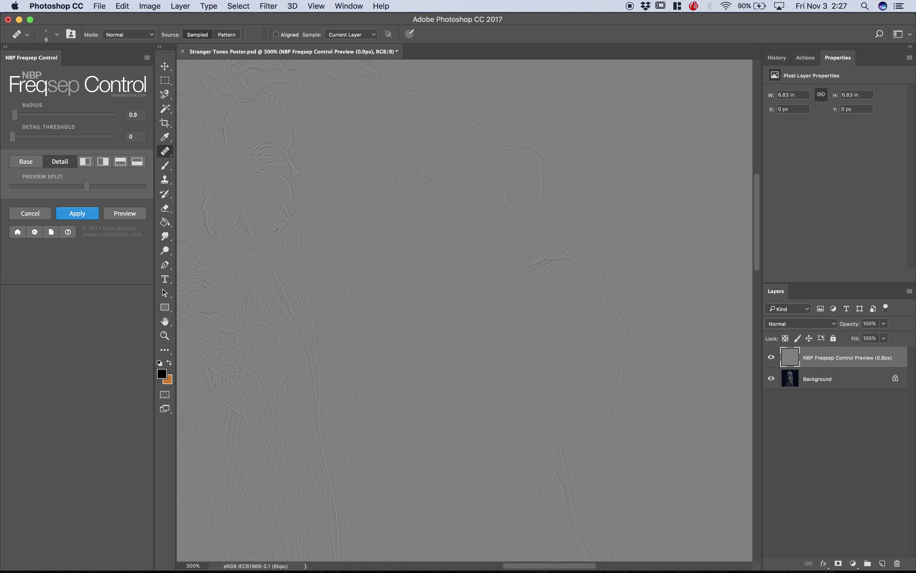
Set the radius to 1.2 and check the skin texture in the detail preview
key("super+equal")
left_click_drag(305, 208, 321, 213)
double_click(143, 114)
type("1.2")
key("Return")
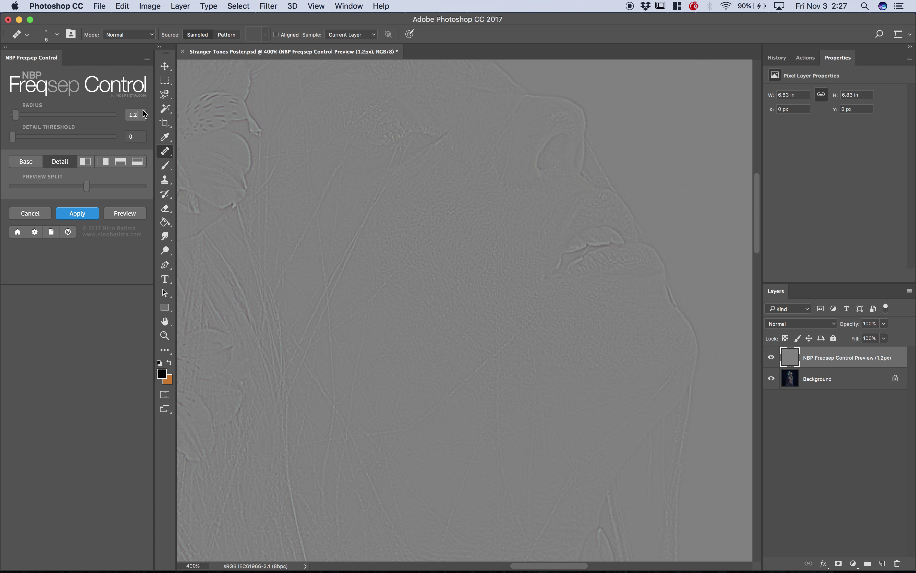
Try a radius of 15 in the detail preview and settle on 1.5
type("5")
key("Return")
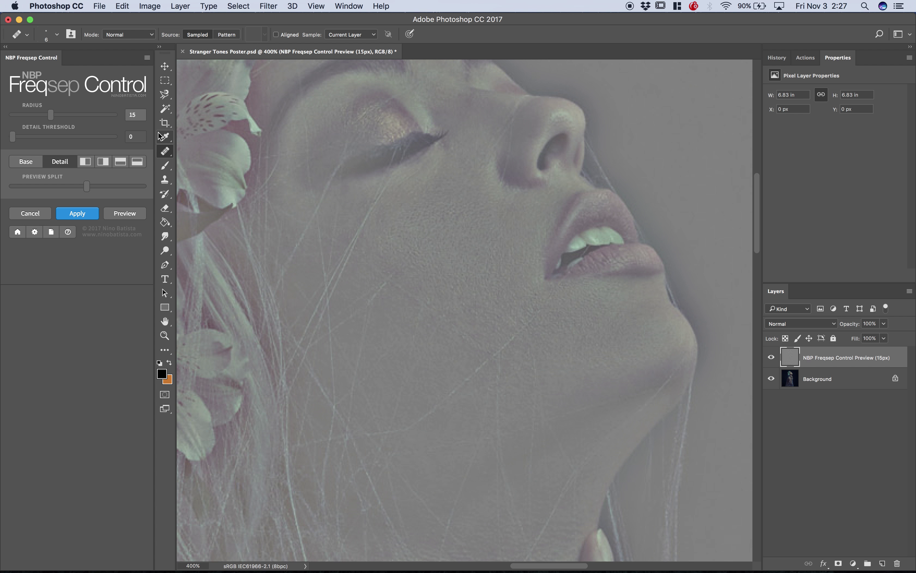
key("BackSpace")
type(".5")
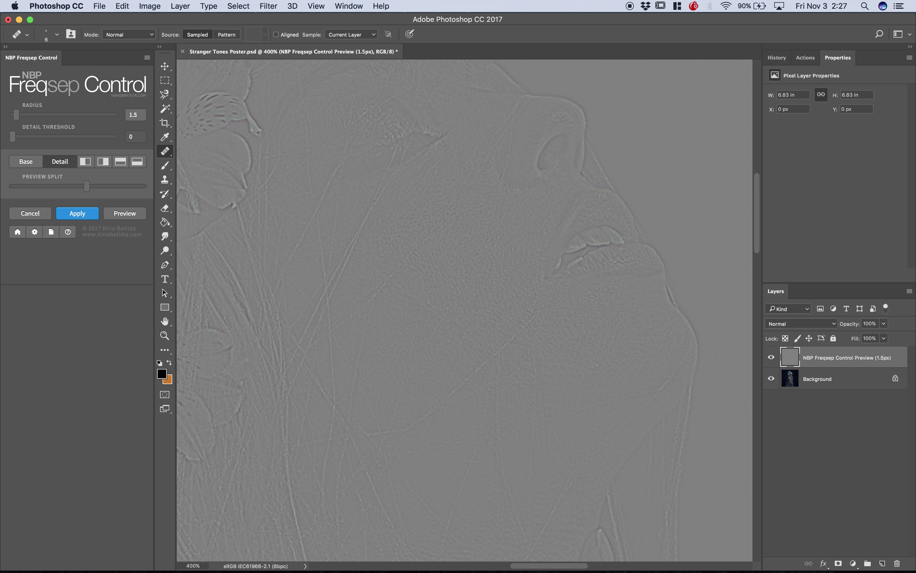
Inspect the detail and base previews around the face and neck, and apply the frequency separation
key("super+minus")
scroll(466, 261, "down", 10)
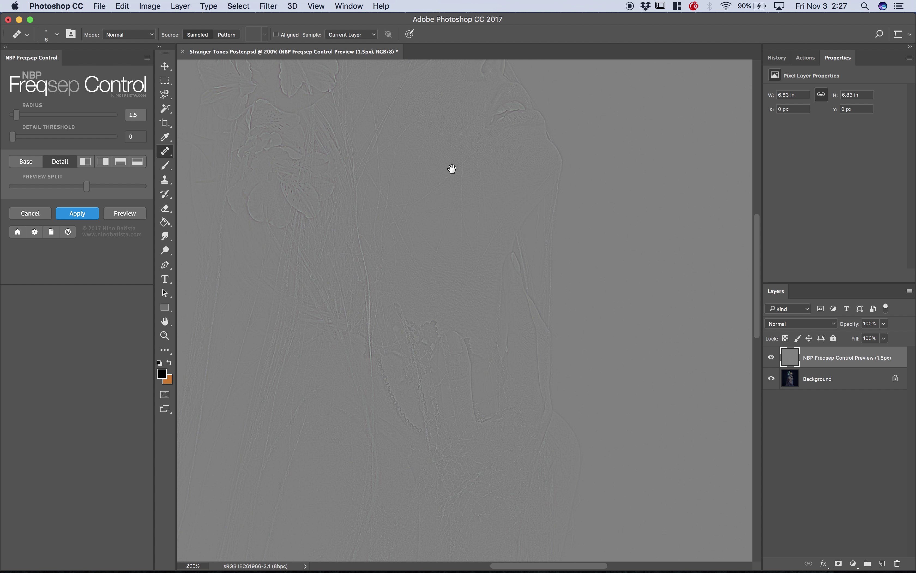
key("super+plus")
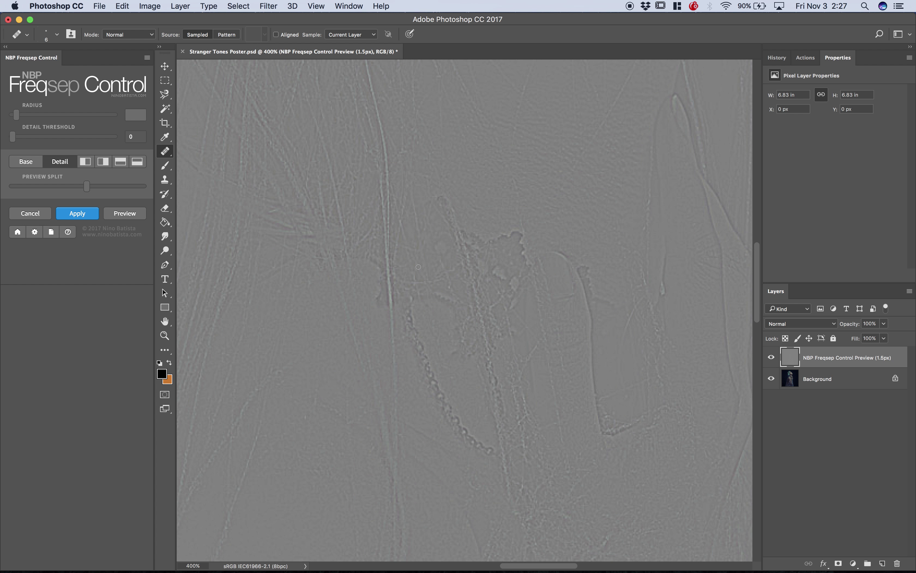
left_click_drag(507, 194, 450, 369)
left_click_drag(496, 209, 498, 327)
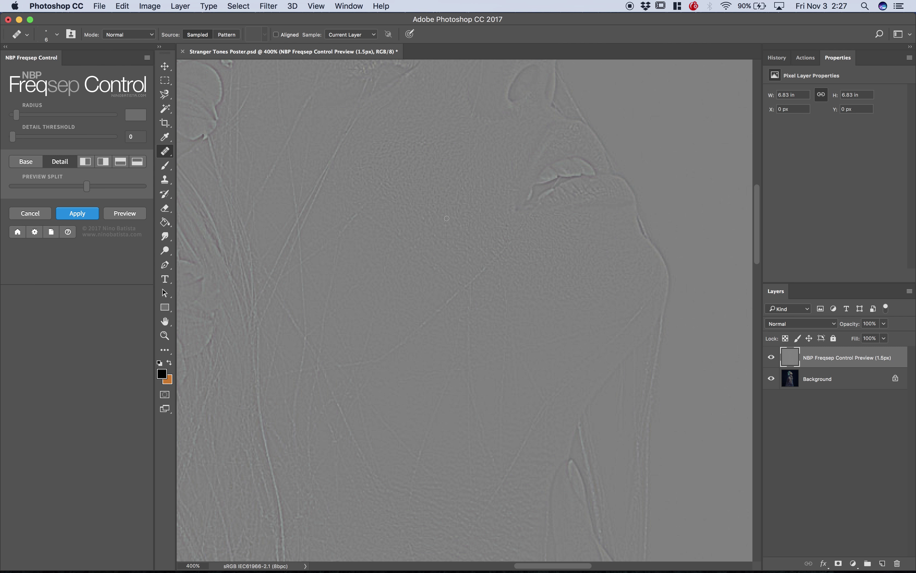
left_click(33, 163)
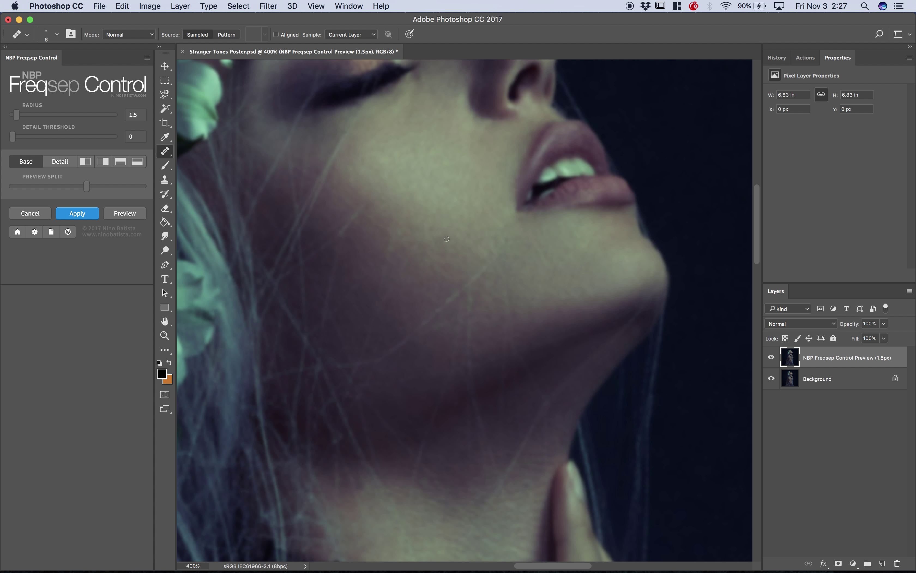
left_click(78, 213)
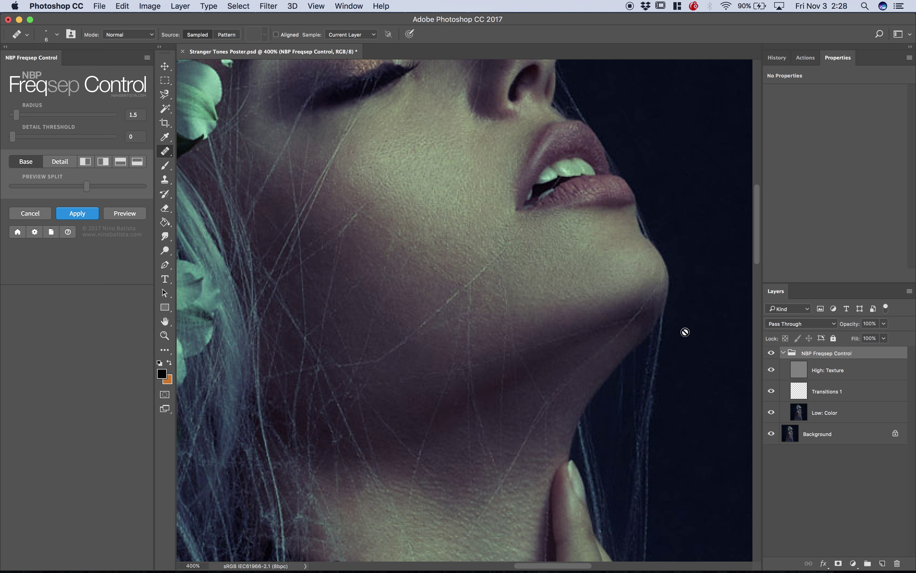
Toggle the visibility of the NBP Freqsep Control group to compare the image with and without it, leaving the group visible
left_click(772, 356)
left_click(771, 356)
left_click(773, 356)
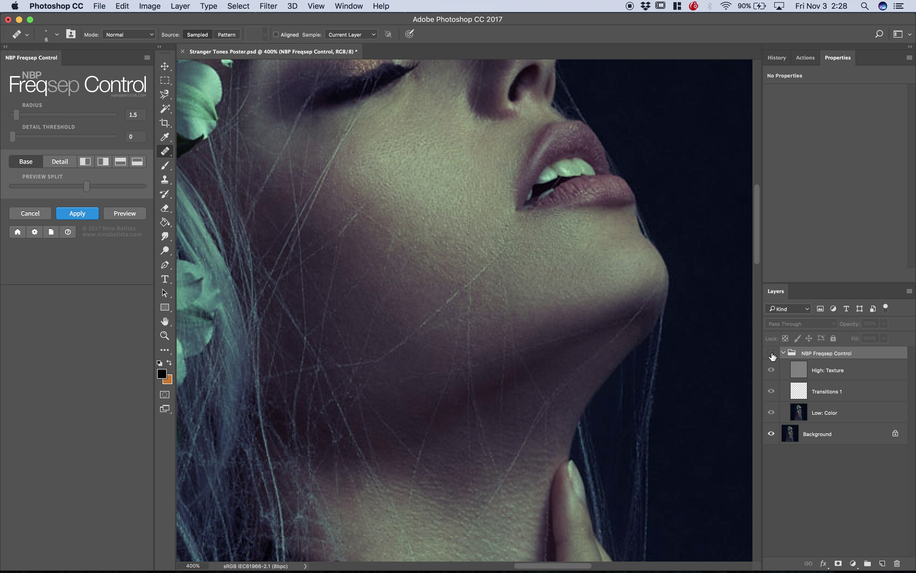
left_click(773, 356)
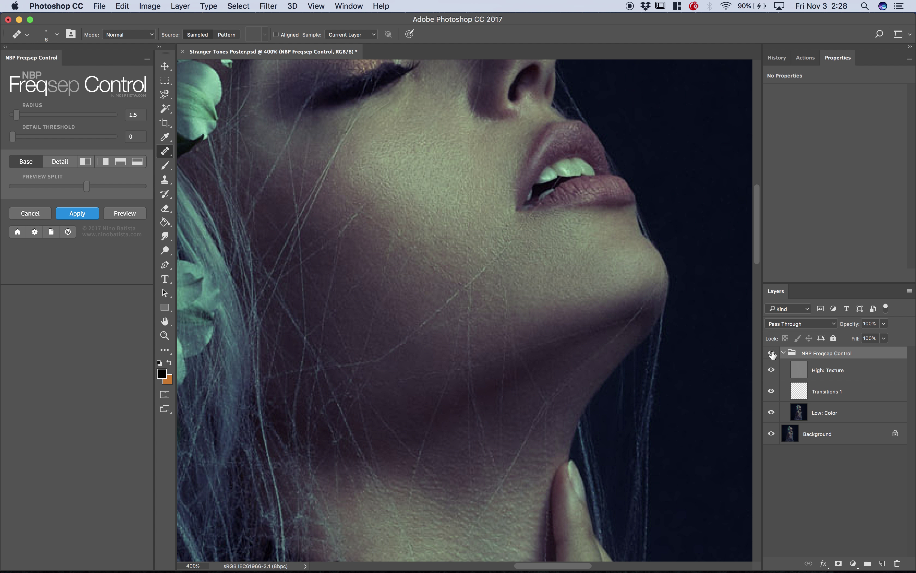
left_click(771, 356)
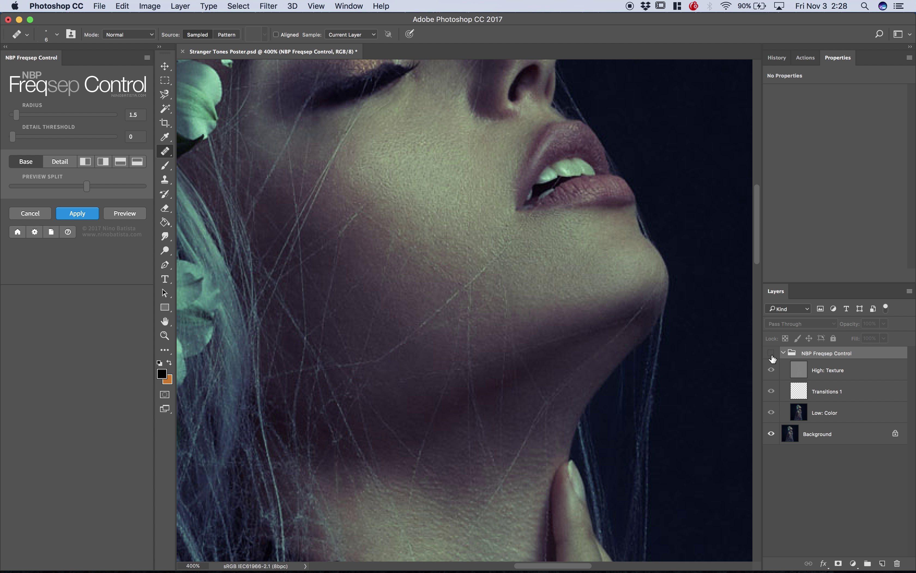
left_click(771, 354)
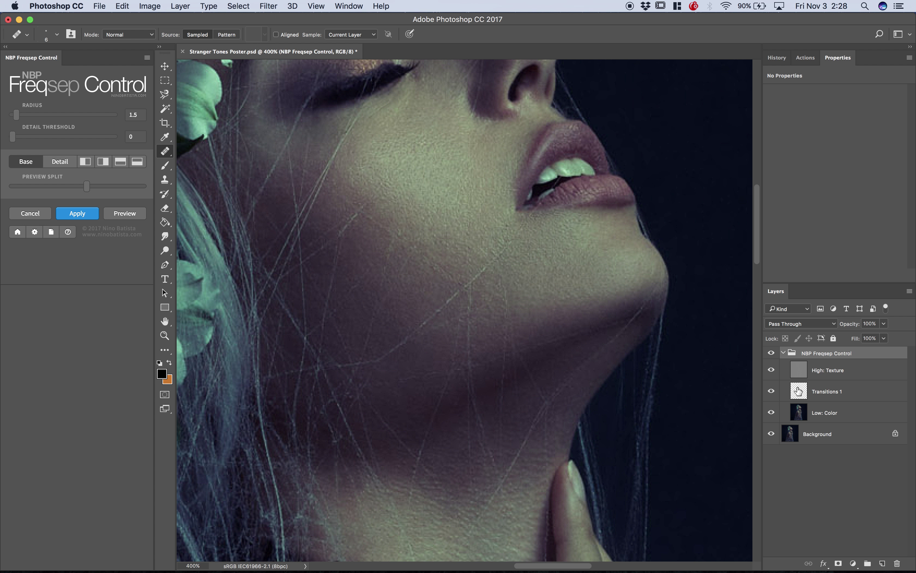
Select the High: Texture layer for retouching and increase the Healing Brush size to 7
left_click(810, 375)
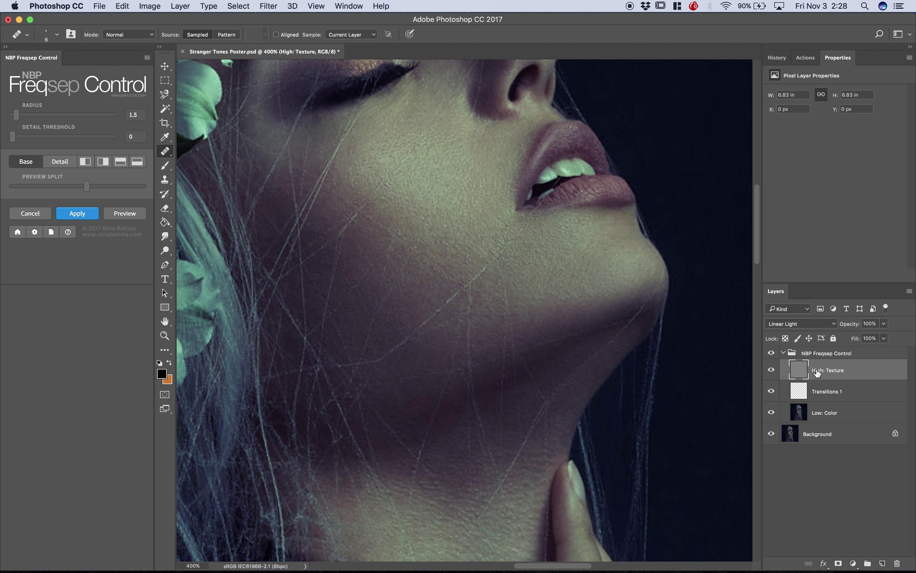
left_click_drag(166, 151, 183, 162)
key("bracketright")
scroll(585, 234, "up", 5)
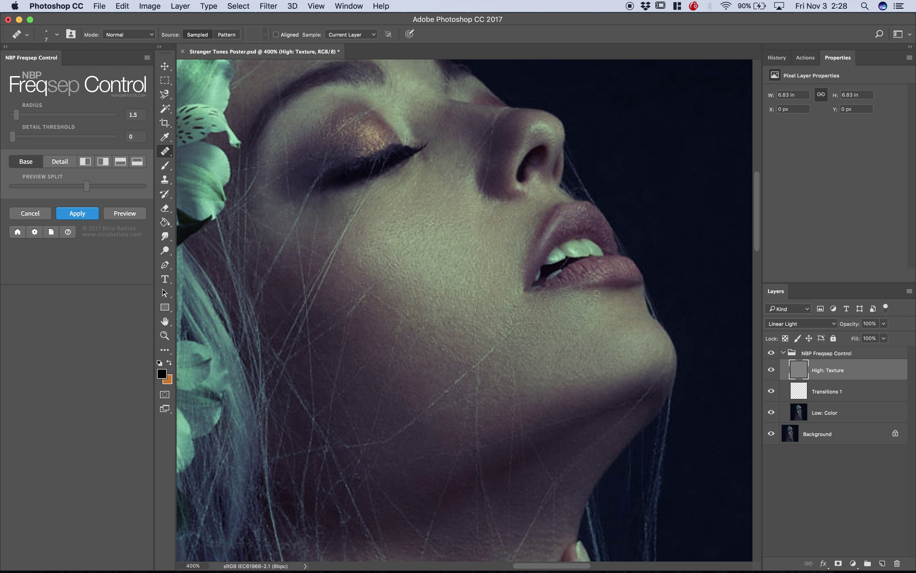
Select the Transitions 1 and Low: Color layers in turn to review the separation's layers against the portrait
left_click(796, 390)
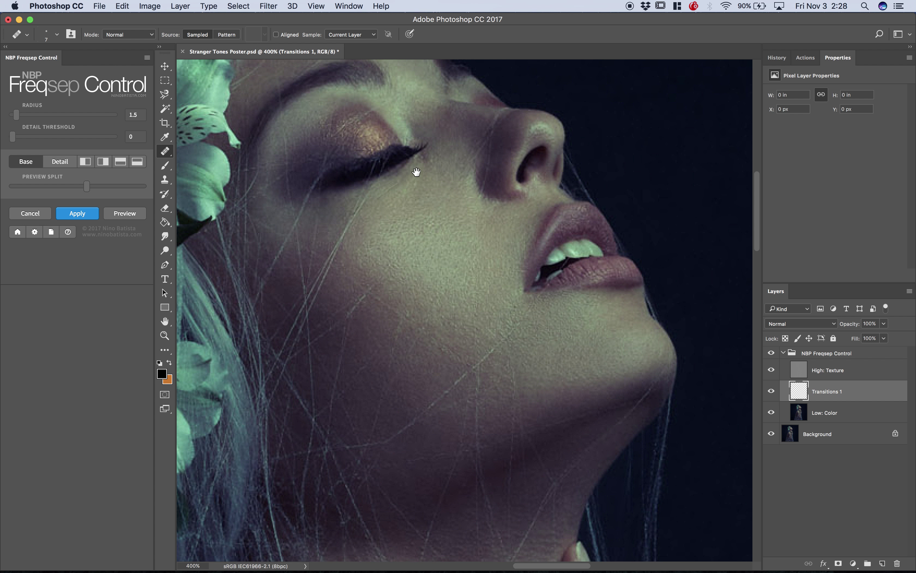
scroll(454, 209, "up", 5)
scroll(454, 209, "left", 5)
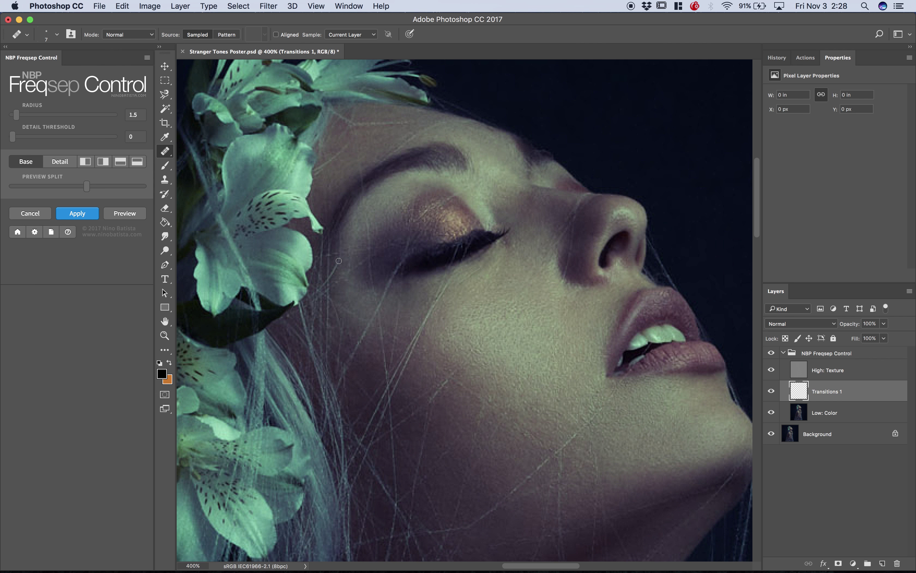
left_click(830, 413)
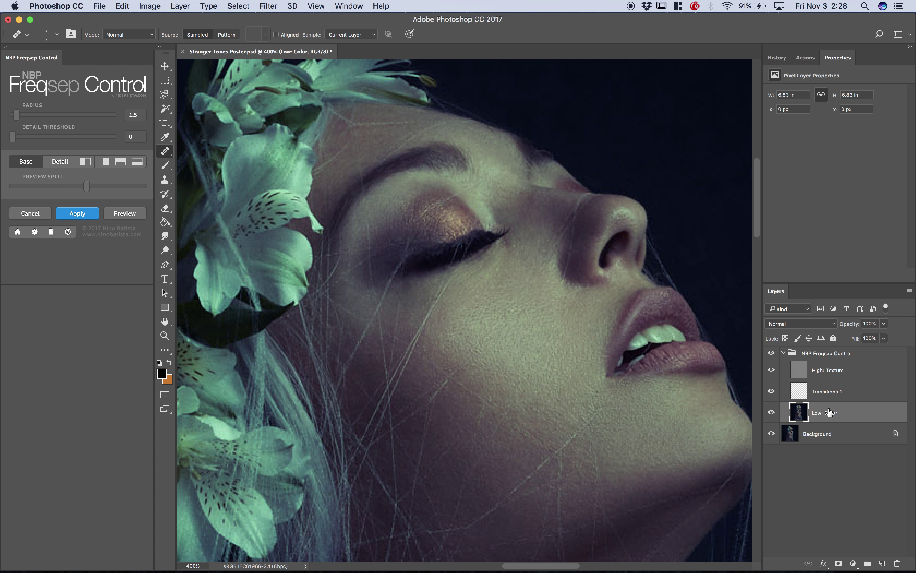
key("super+minus")
key("super+minus")
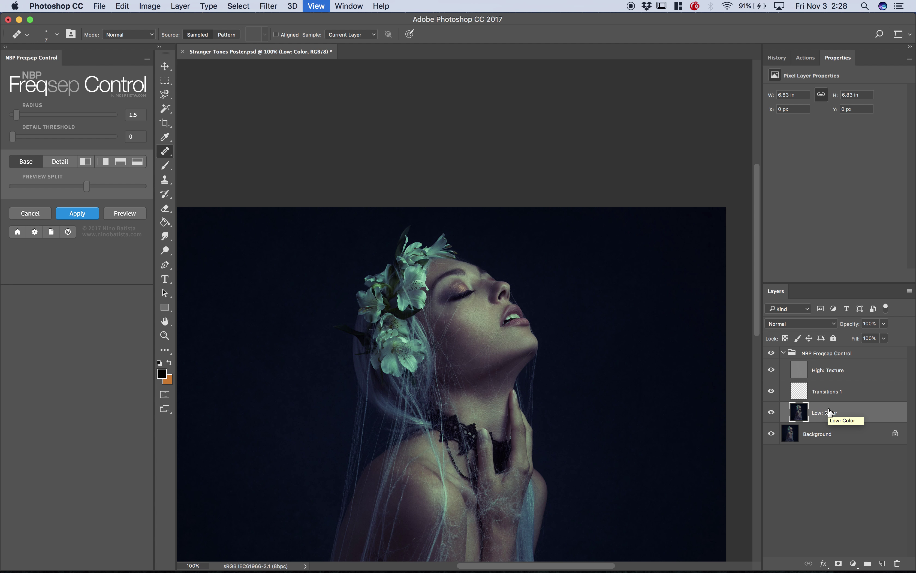
left_click_drag(445, 348, 450, 203)
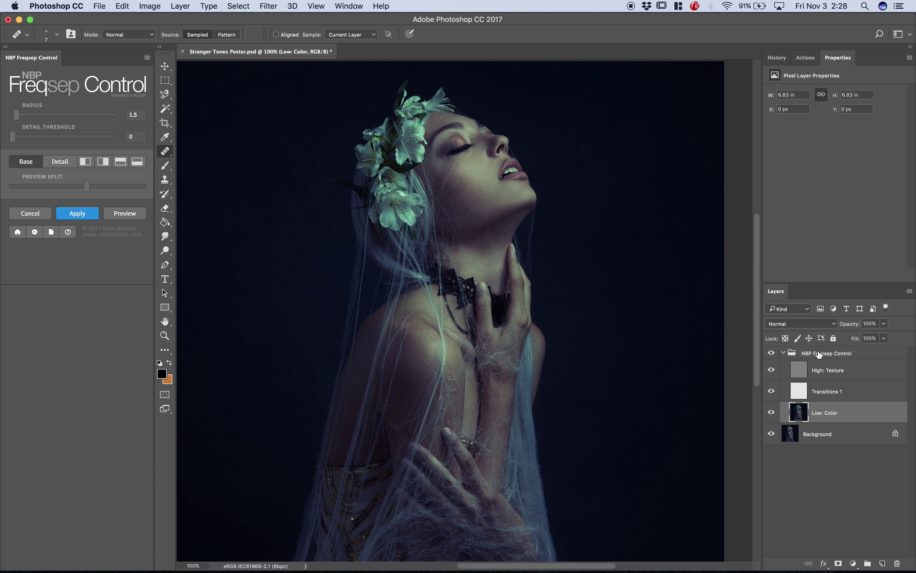
Select the NBP Freqsep Control group and try to preview a frequency separation on it
double_click(811, 353)
left_click(870, 358)
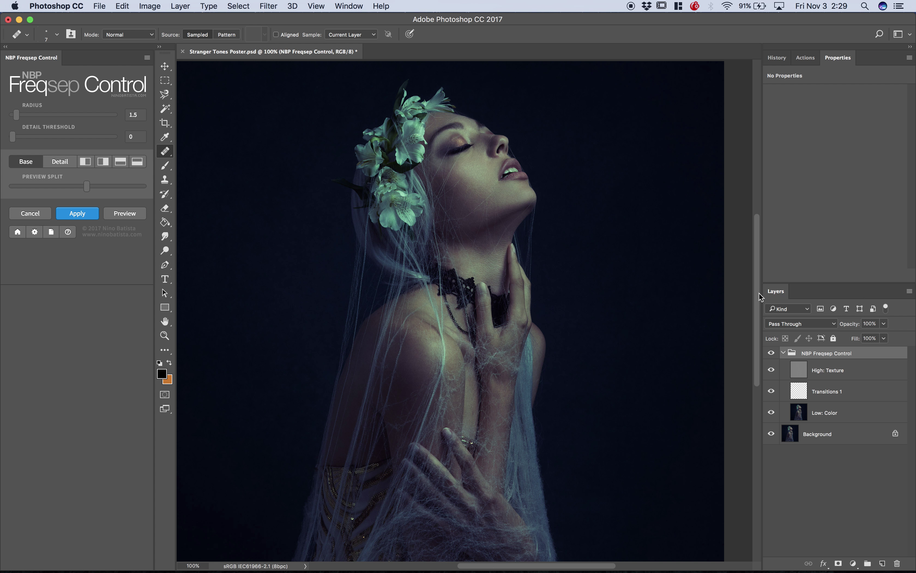
left_click(124, 213)
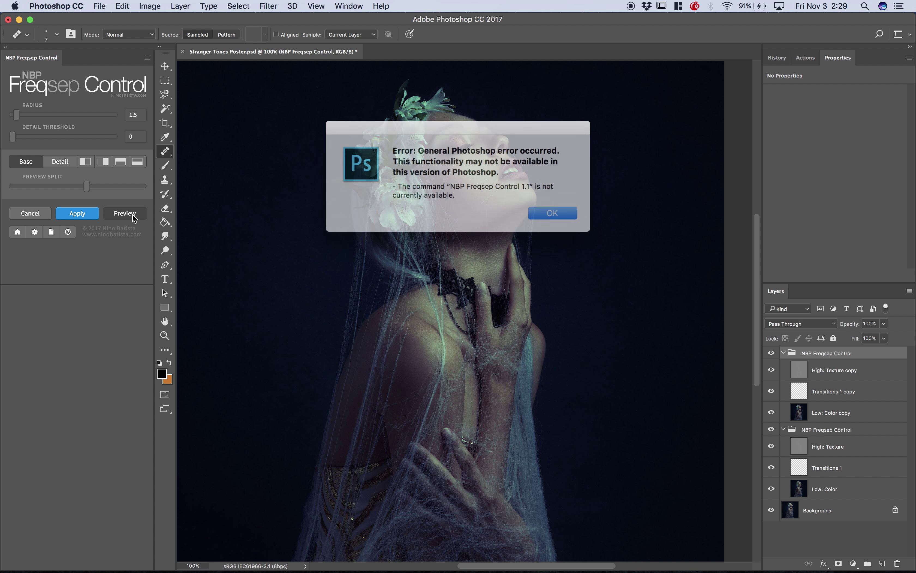
left_click(540, 208)
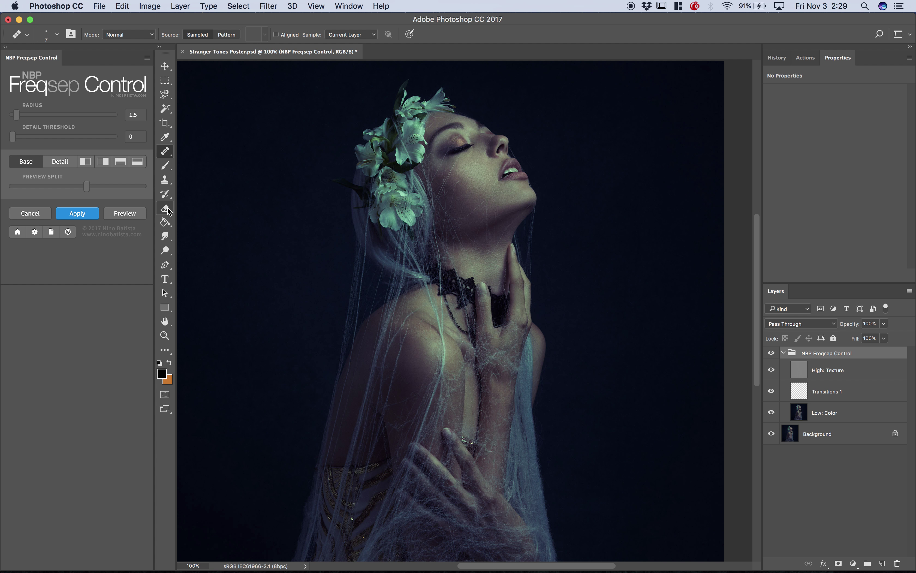
Switch to Chrome, look through the NBP Plug-ins for Photoshop page, and return to Photoshop
key("super+Tab")
key("super+Tab")
key("Tab")
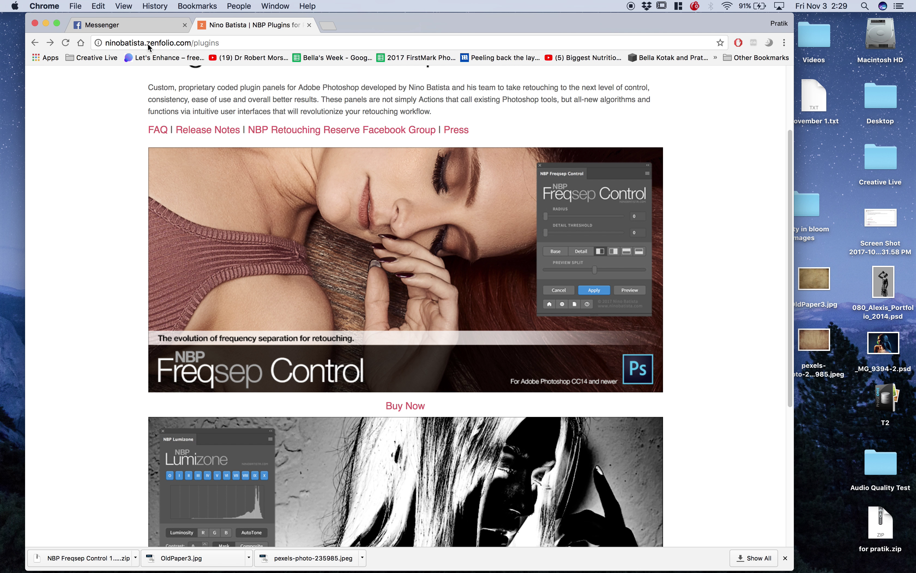
scroll(233, 91, "down", 3)
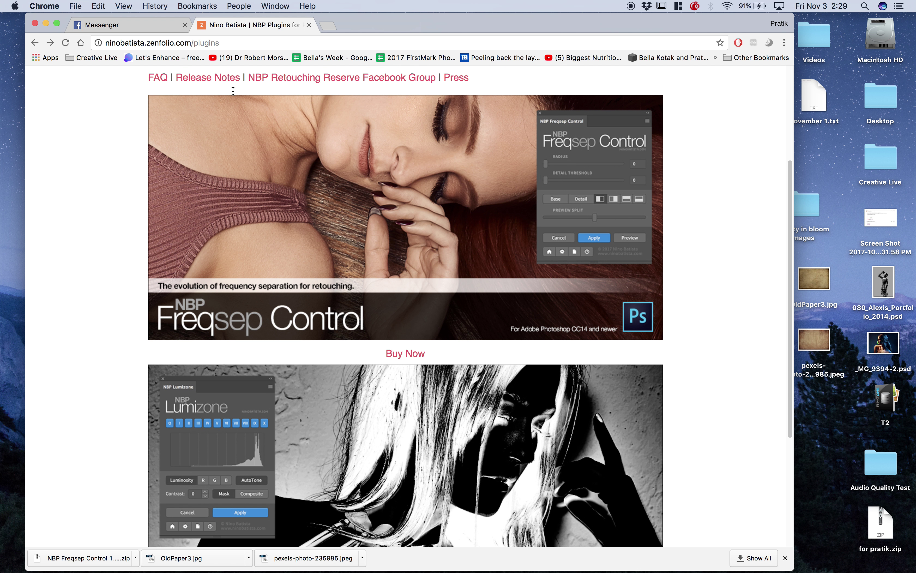
scroll(233, 114, "down", 1)
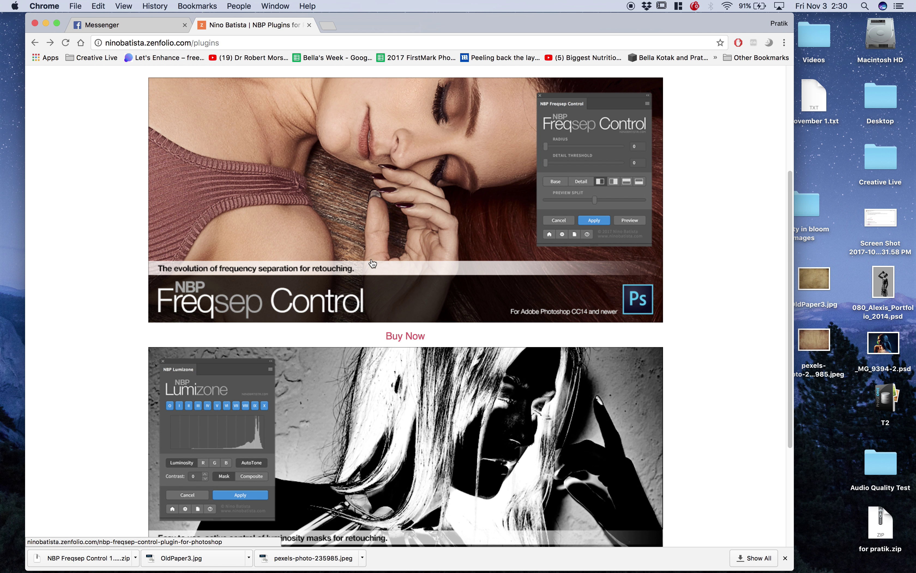
scroll(373, 263, "down", 10)
scroll(389, 248, "up", 15)
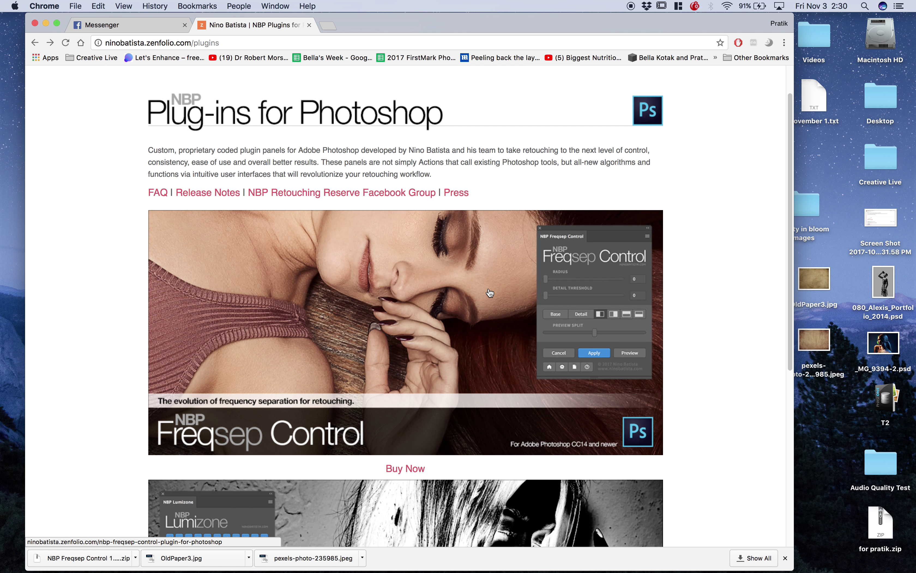
key("super+Tab")
key("super+Tab")
key("super+Tab")
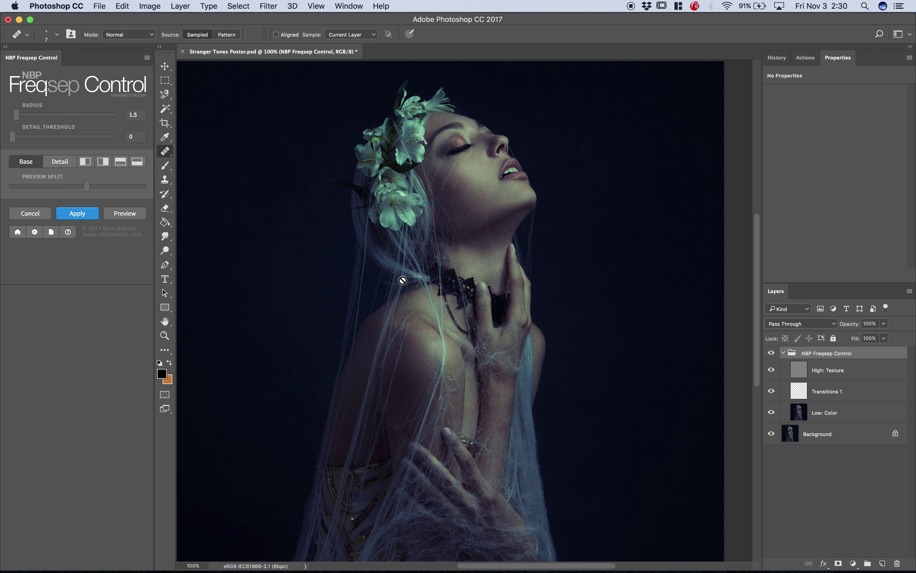